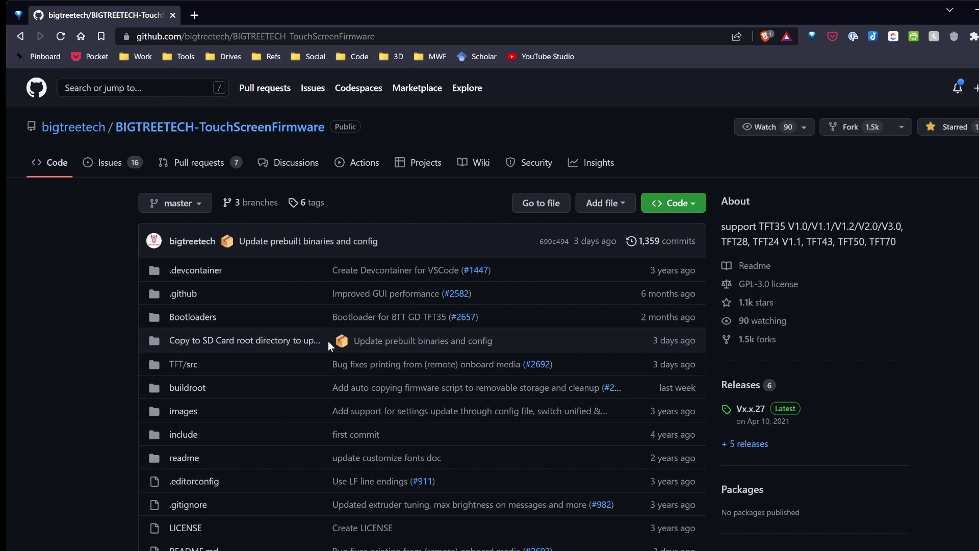
Scroll the GitHub README down to the Adding Gcode Thumbnails section on Bigtreetech and PrusaSlicer thumbnails.
scroll(331, 338, down, 5)
scroll(559, 324, up, 5)
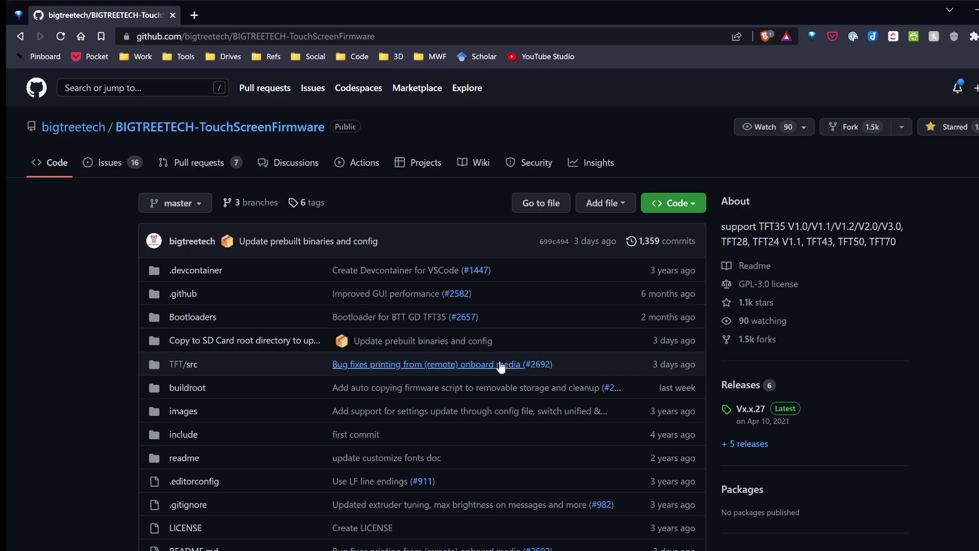
scroll(499, 364, down, 15)
scroll(501, 377, down, 20)
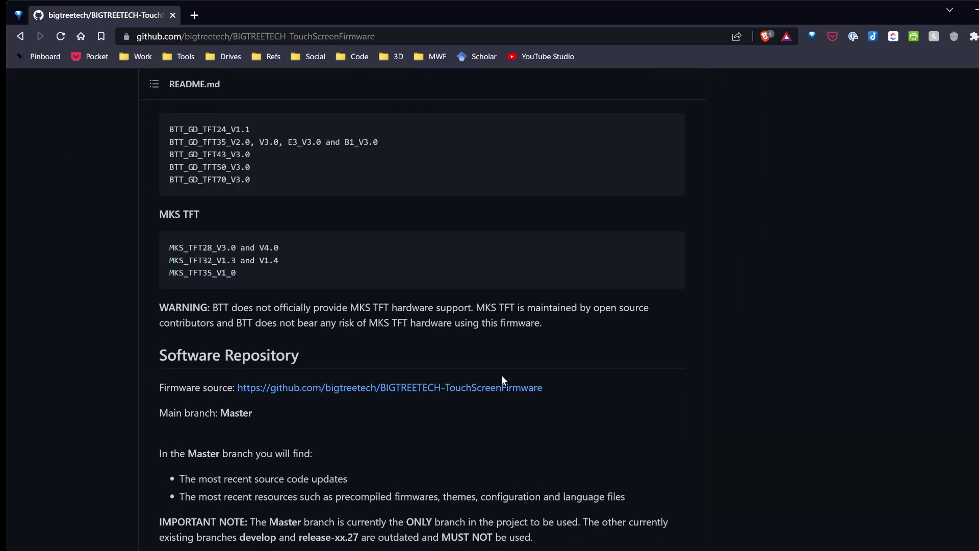
scroll(513, 397, down, 20)
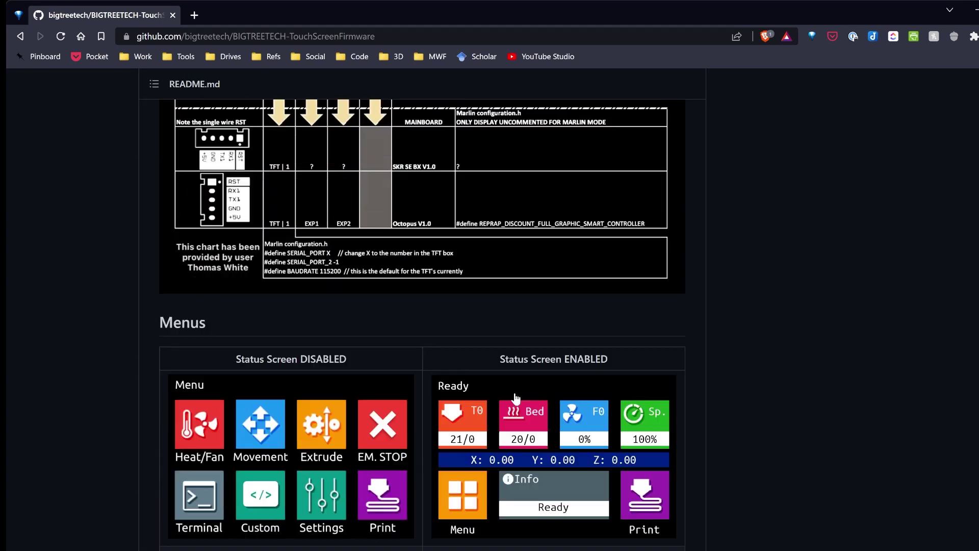
scroll(516, 408, down, 20)
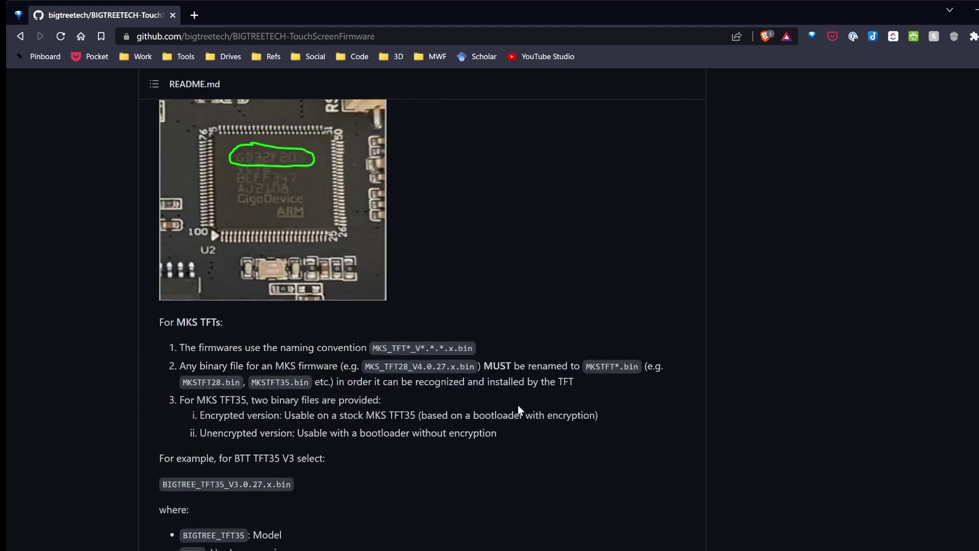
scroll(523, 415, down, 20)
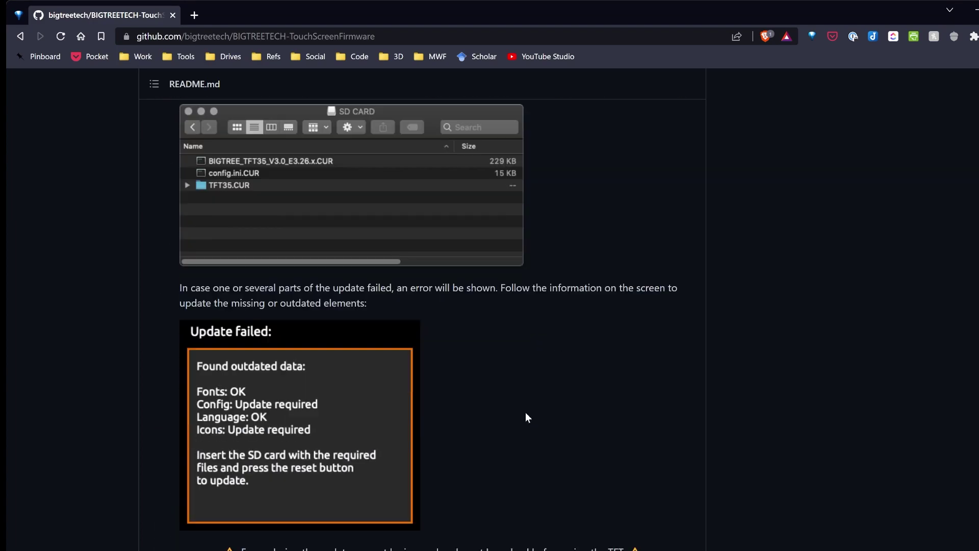
scroll(531, 418, down, 20)
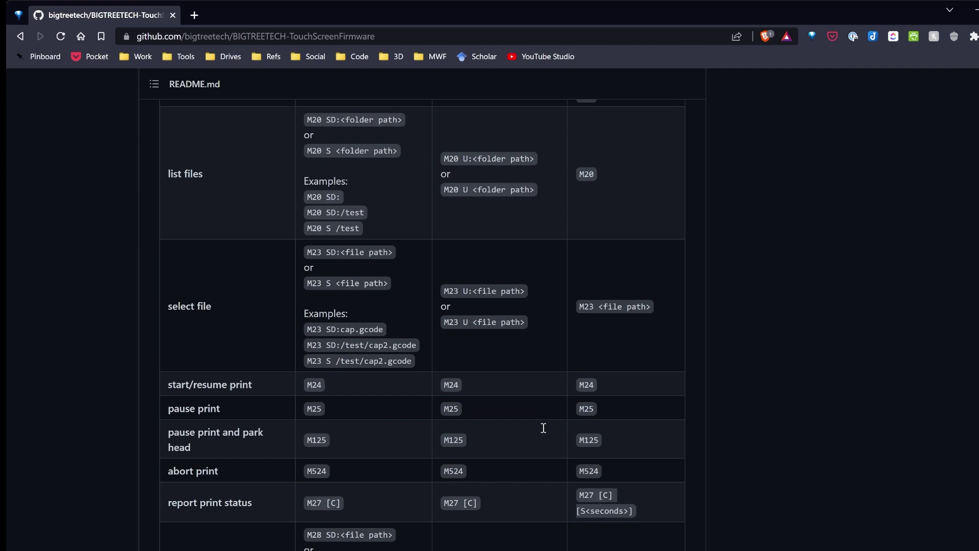
scroll(543, 436, down, 1)
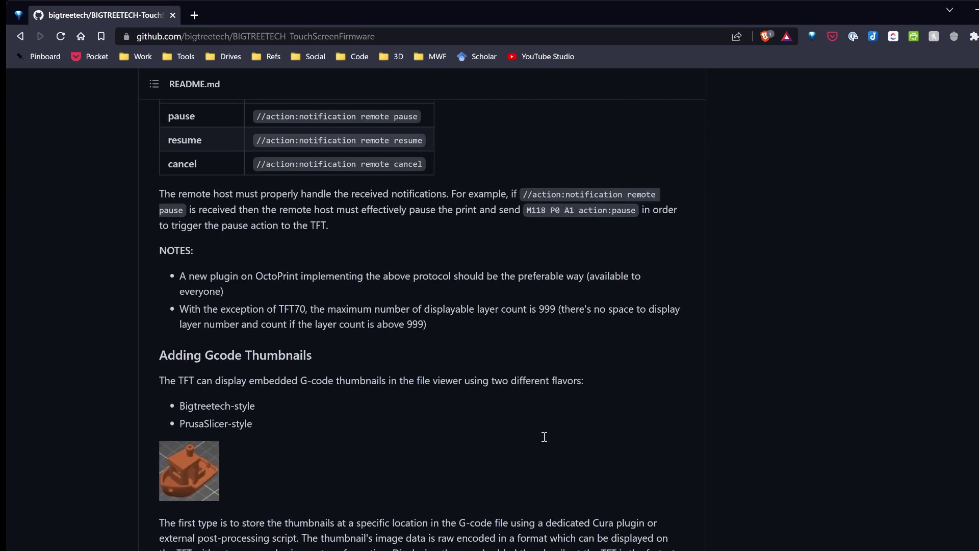
scroll(459, 382, up, 1)
scroll(265, 281, down, 4)
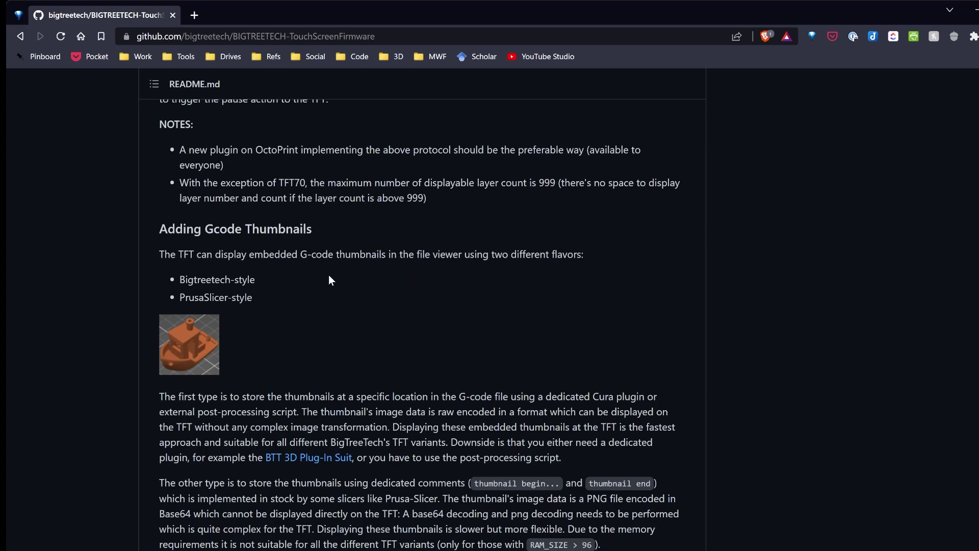
scroll(329, 276, down, 3)
scroll(330, 276, down, 3)
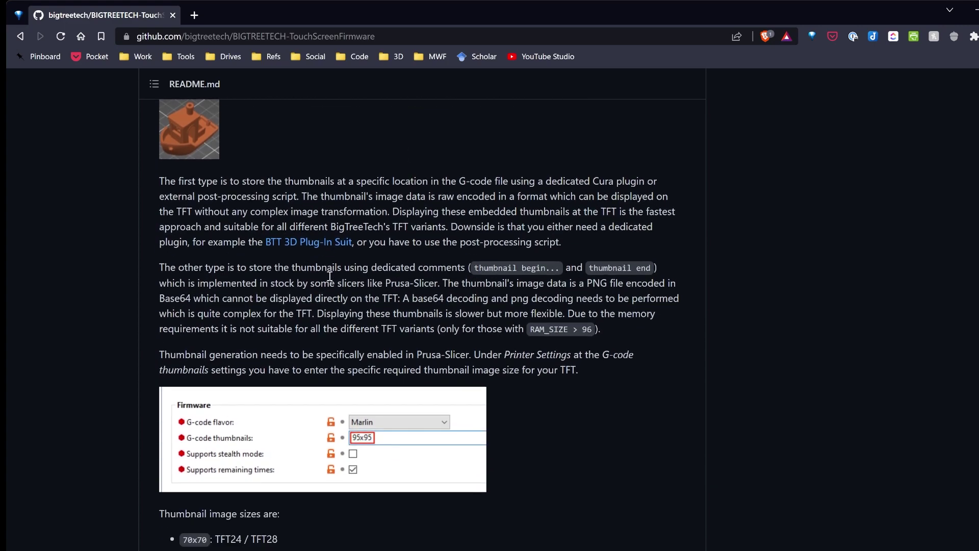
scroll(331, 276, up, 3)
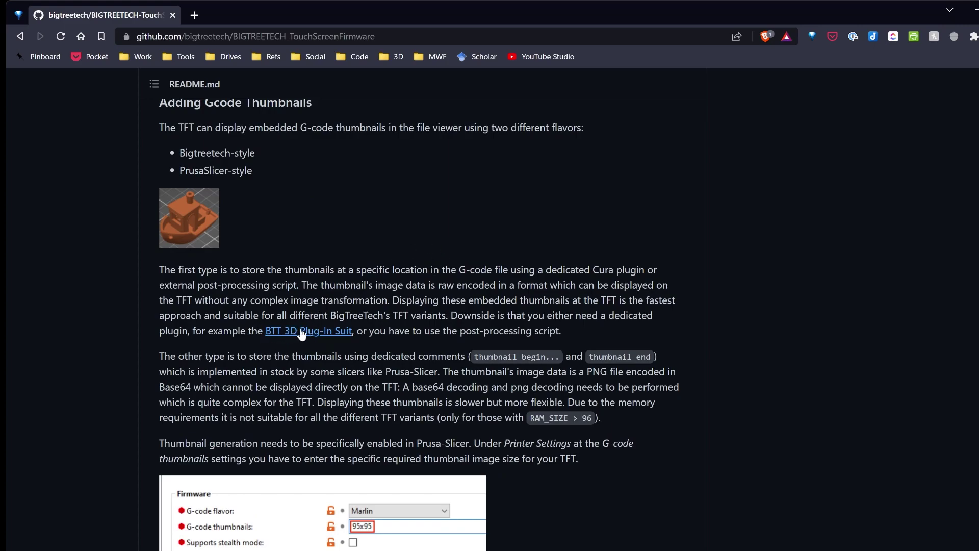
Open the 'BTT 3D Plug-In Suit' link in a new tab and switch to the Bigtree3DPluginSuit repository.
middle_click(322, 332)
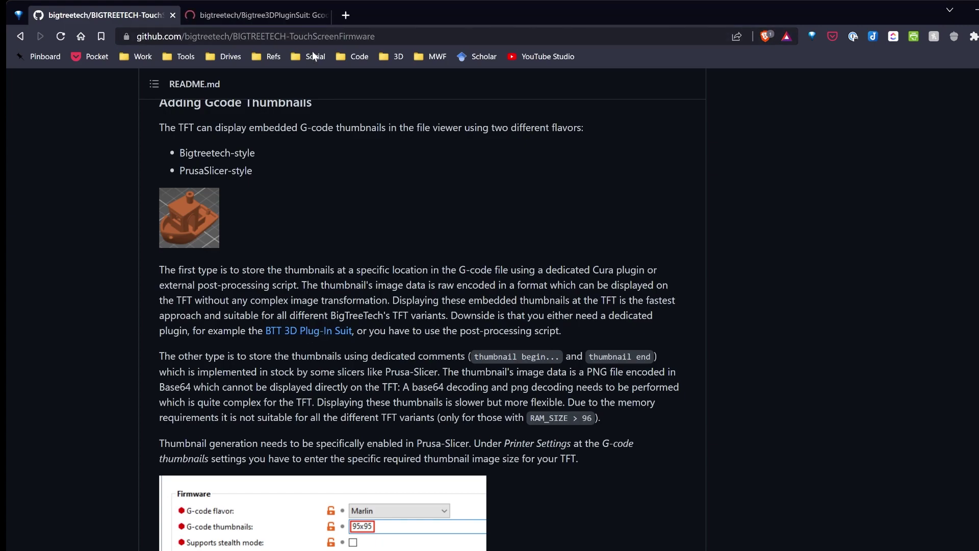
click(245, 15)
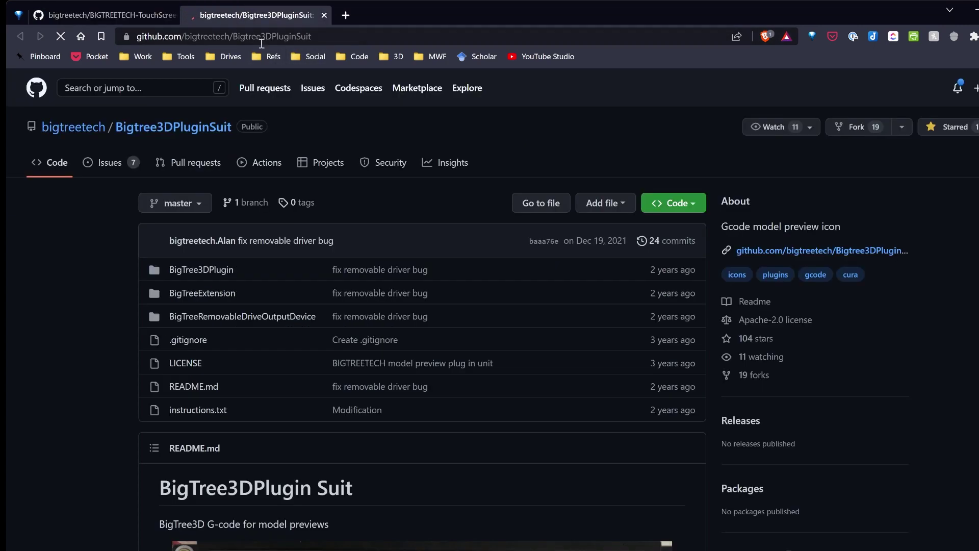
scroll(276, 186, down, 1)
scroll(314, 324, down, 3)
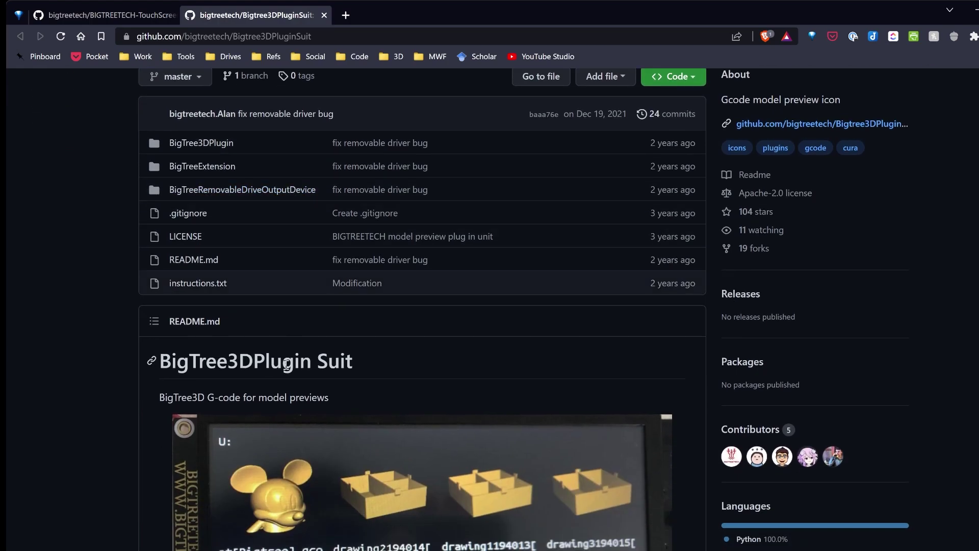
scroll(319, 323, down, 2)
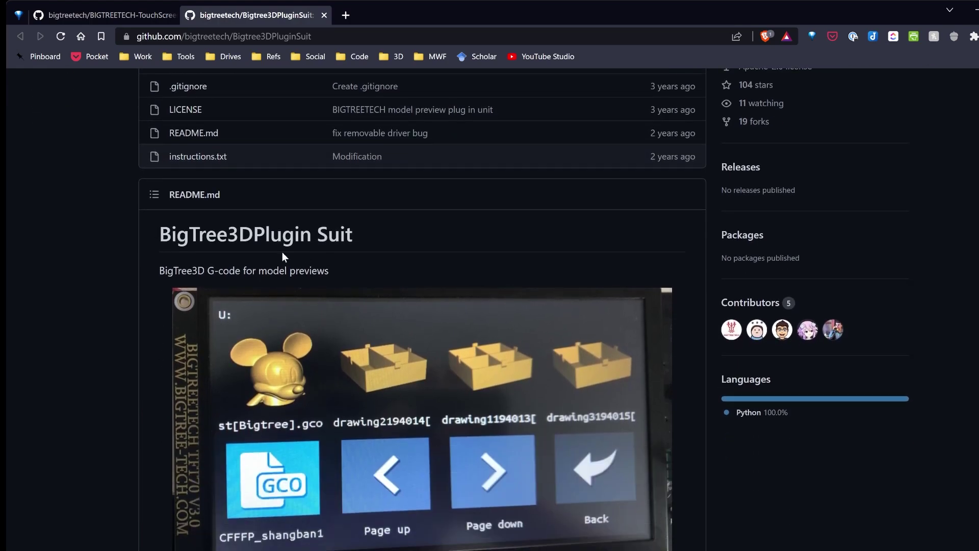
scroll(282, 255, down, 3)
scroll(280, 262, down, 3)
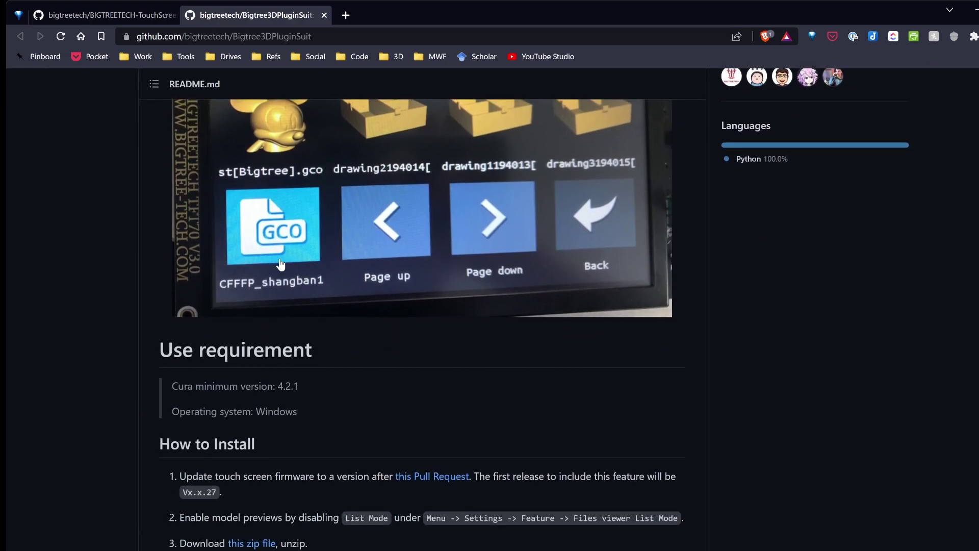
Read through the Bigtree3DPluginSuit README's How to Install steps.
scroll(296, 255, up, 4)
scroll(294, 255, down, 9)
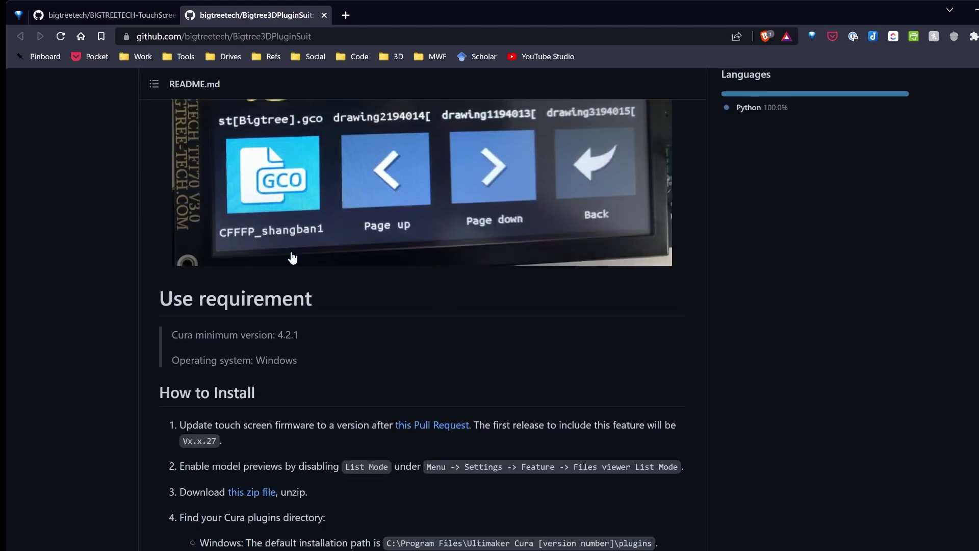
scroll(291, 252, up, 11)
scroll(290, 252, up, 3)
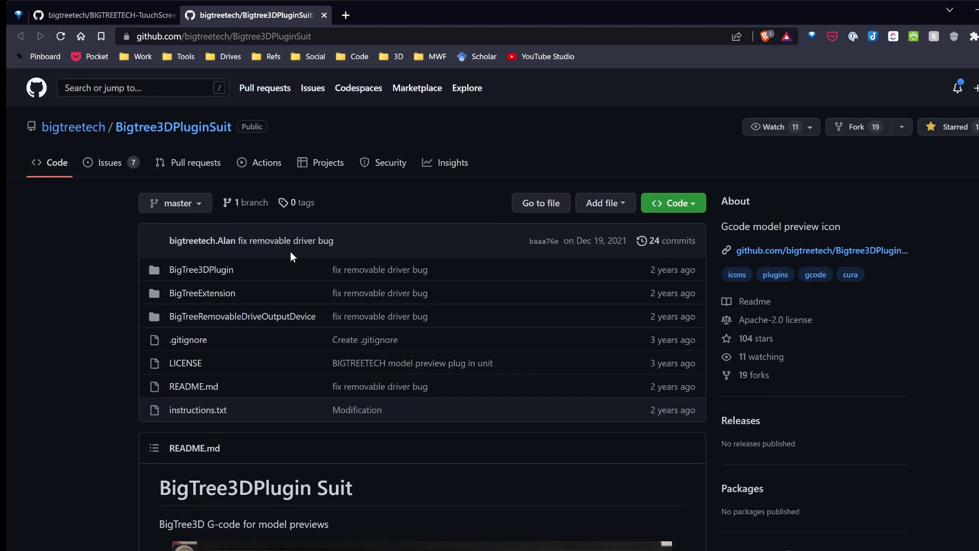
scroll(290, 252, down, 2)
scroll(291, 252, down, 6)
scroll(294, 257, down, 1)
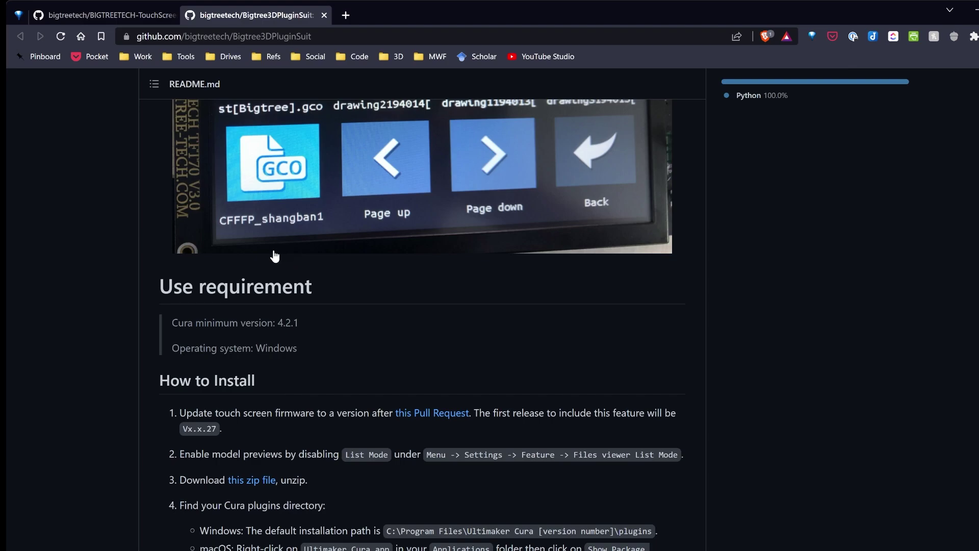
scroll(275, 256, down, 4)
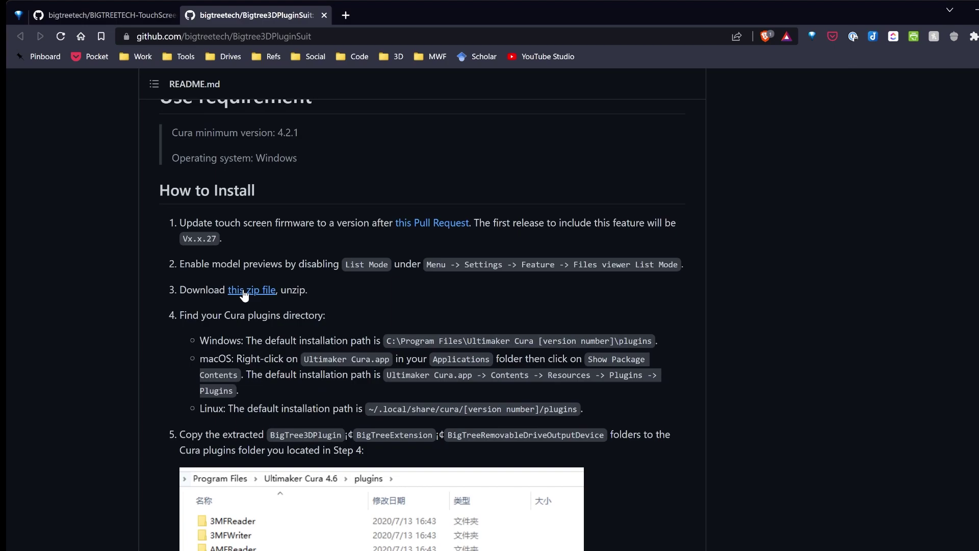
scroll(244, 295, up, 15)
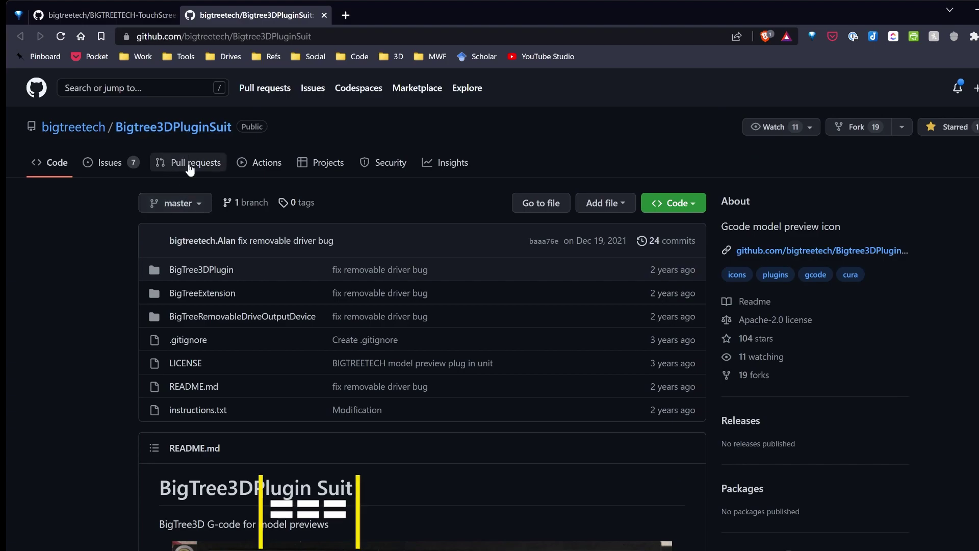
Open the 'Cura 5.0' issue from the Issues list and read its comments on newer Cura support.
click(117, 166)
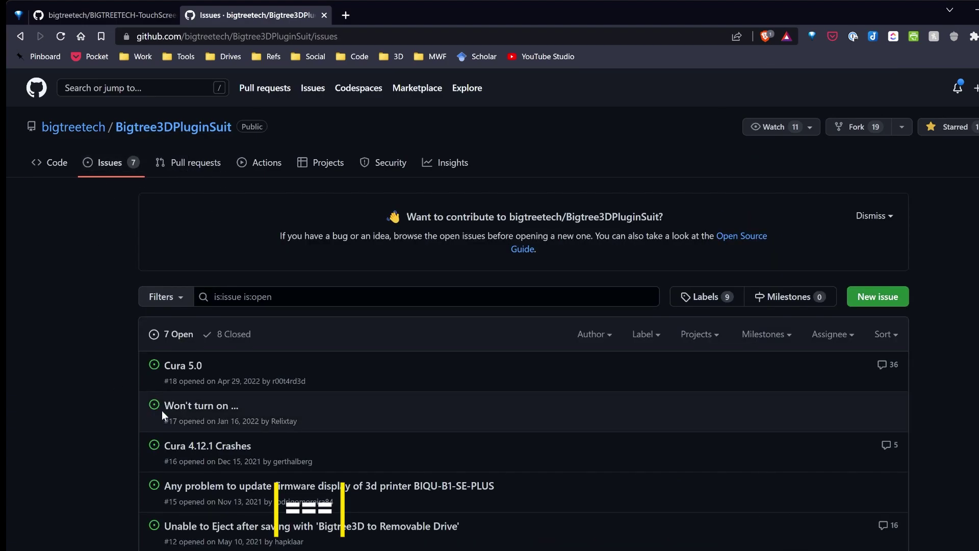
mouse_move(188, 369)
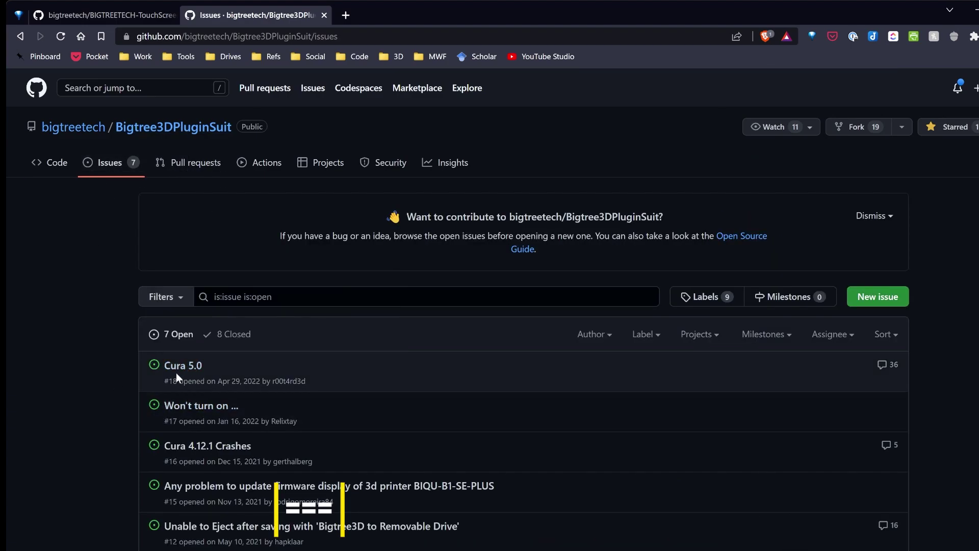
click(182, 372)
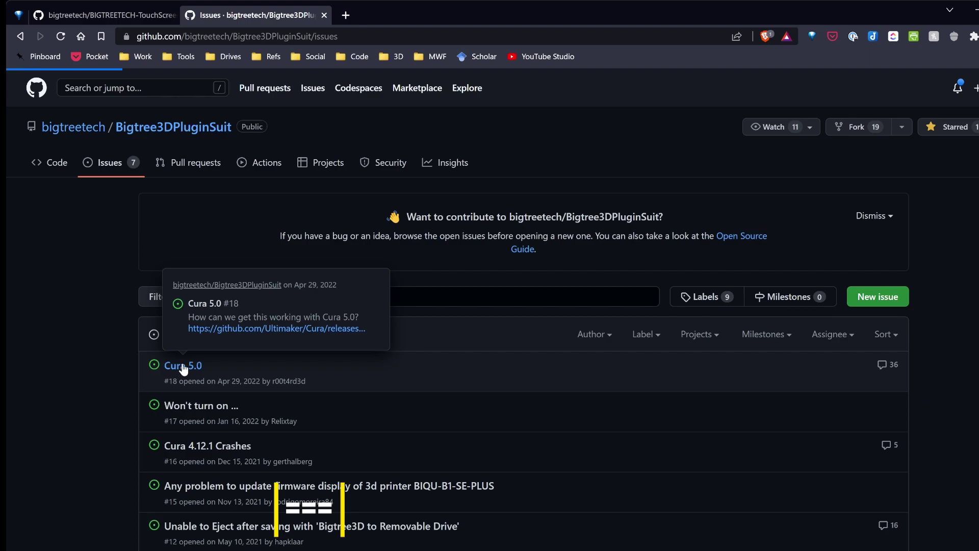
scroll(262, 369, down, 9)
scroll(266, 370, down, 15)
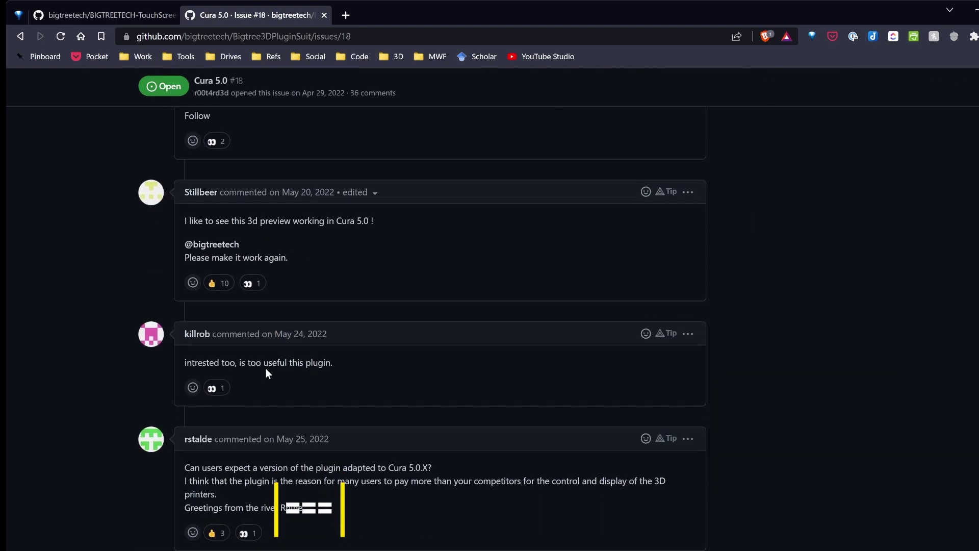
scroll(268, 369, down, 6)
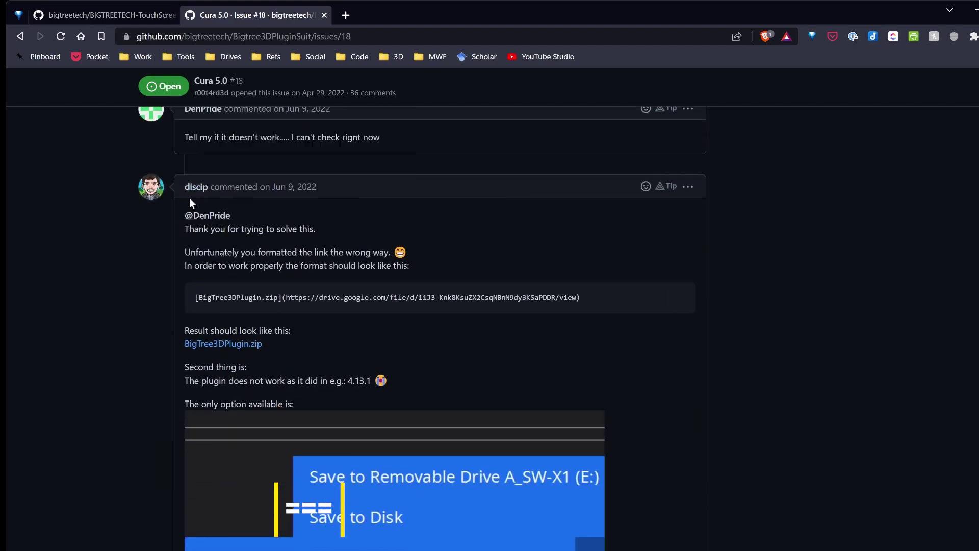
mouse_move(198, 192)
scroll(297, 194, down, 1)
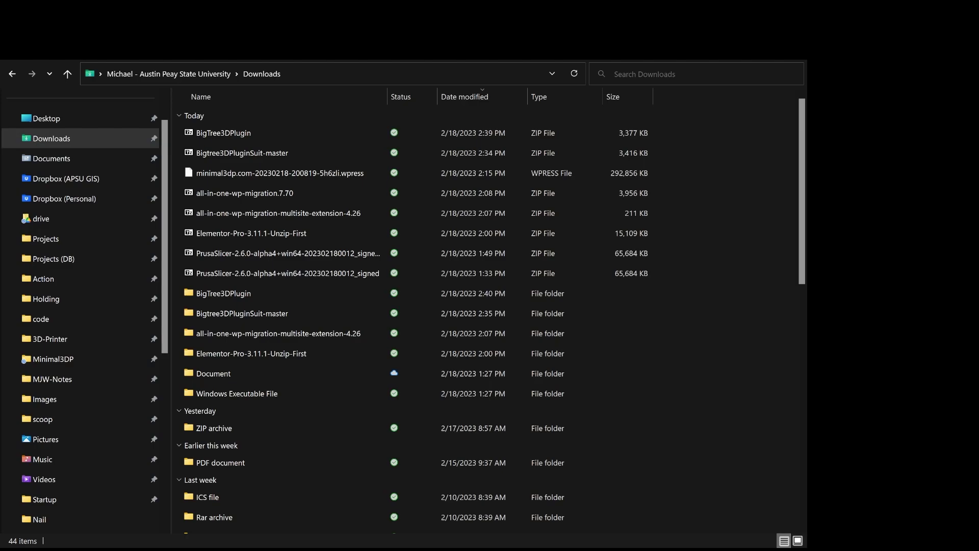
Browse into the Bigtree3DPluginSuit-master folder and select the BigTree plugin folders there.
click(207, 134)
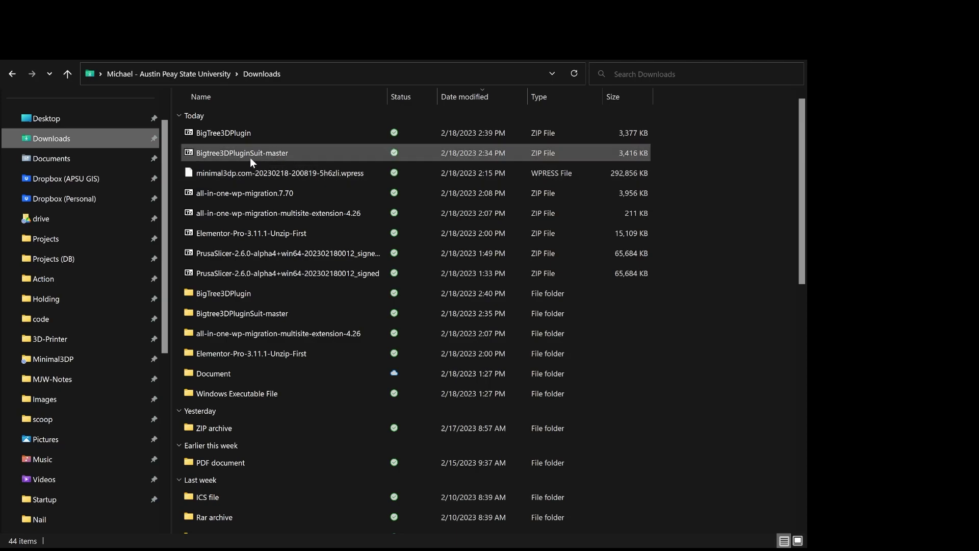
double_click(237, 315)
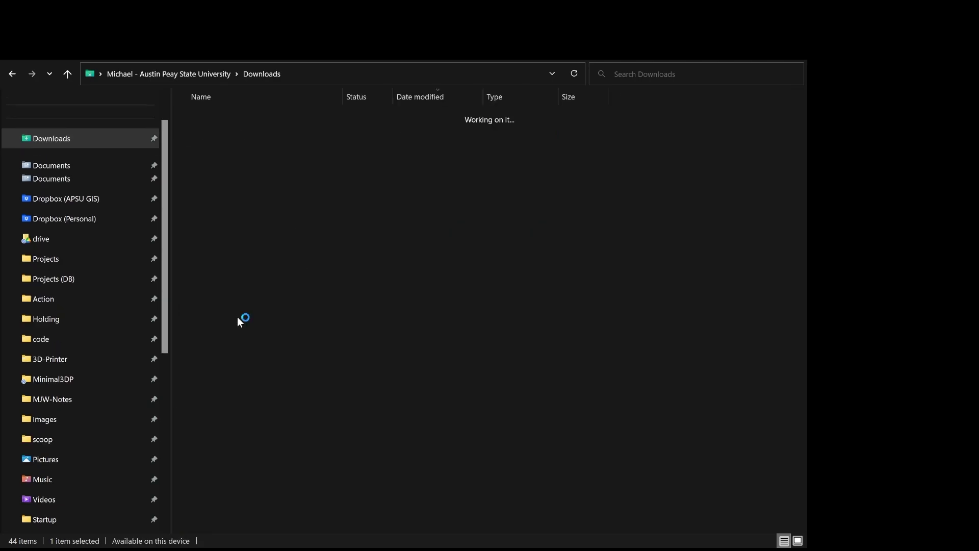
key(Return)
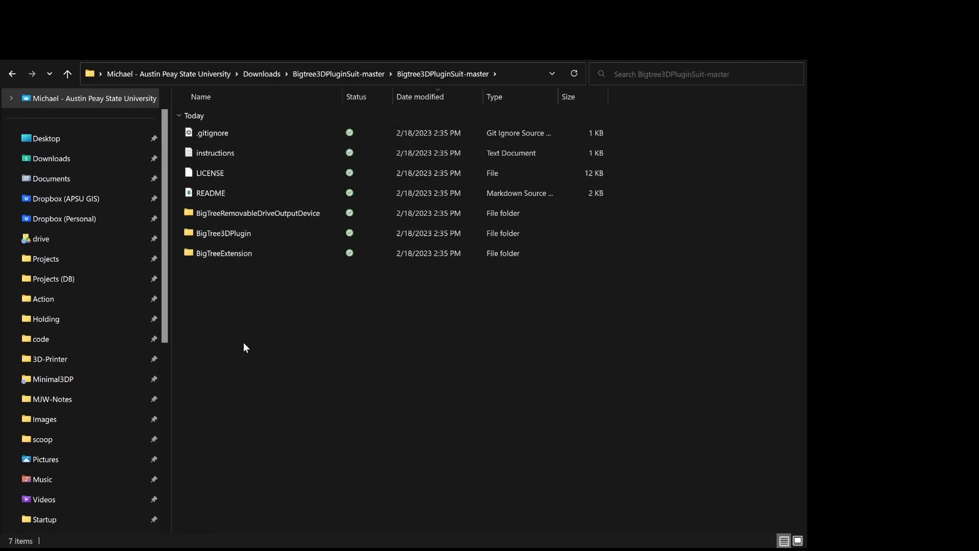
drag(244, 343, 198, 213)
click(247, 334)
drag(269, 322, 206, 213)
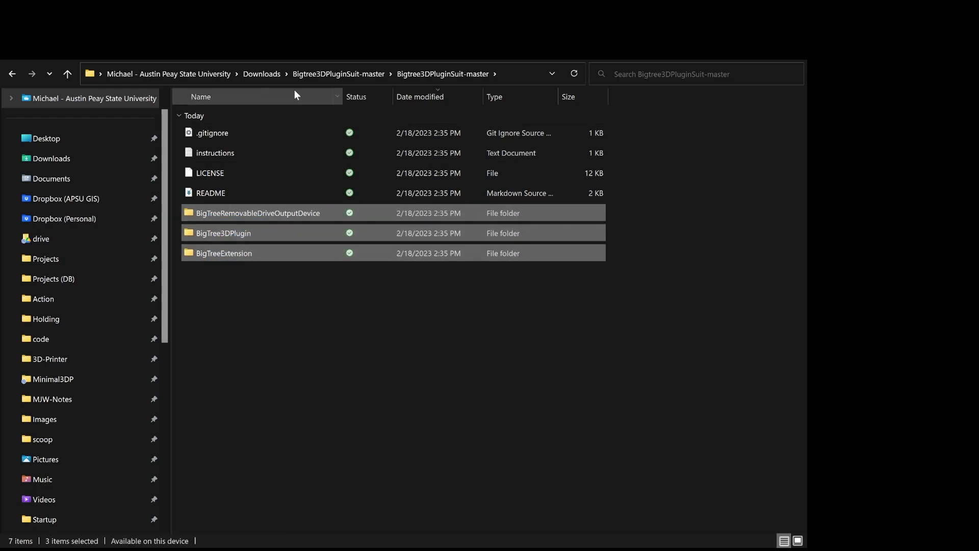
From Downloads, open the extracted BigTree3DPlugin folder and select all three plugin folders.
click(262, 73)
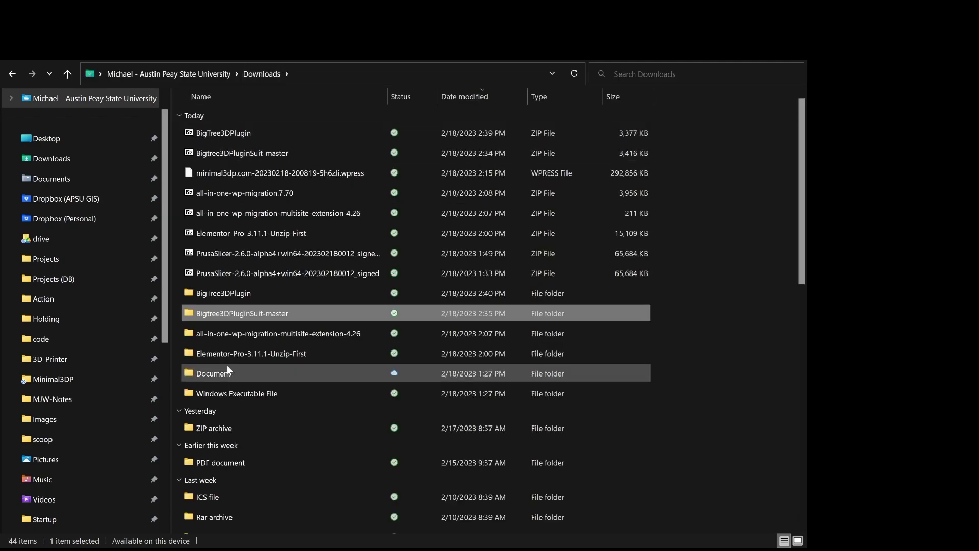
double_click(234, 294)
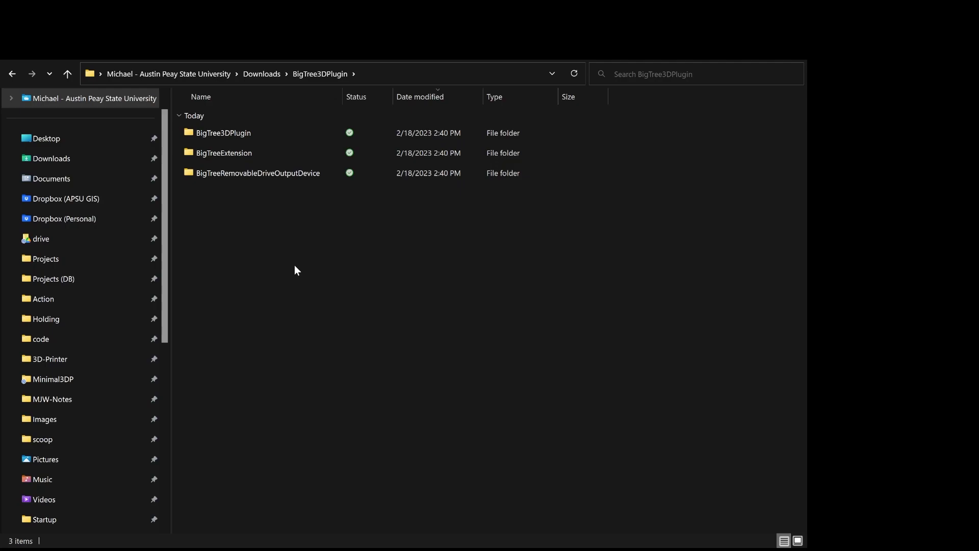
drag(339, 279, 200, 131)
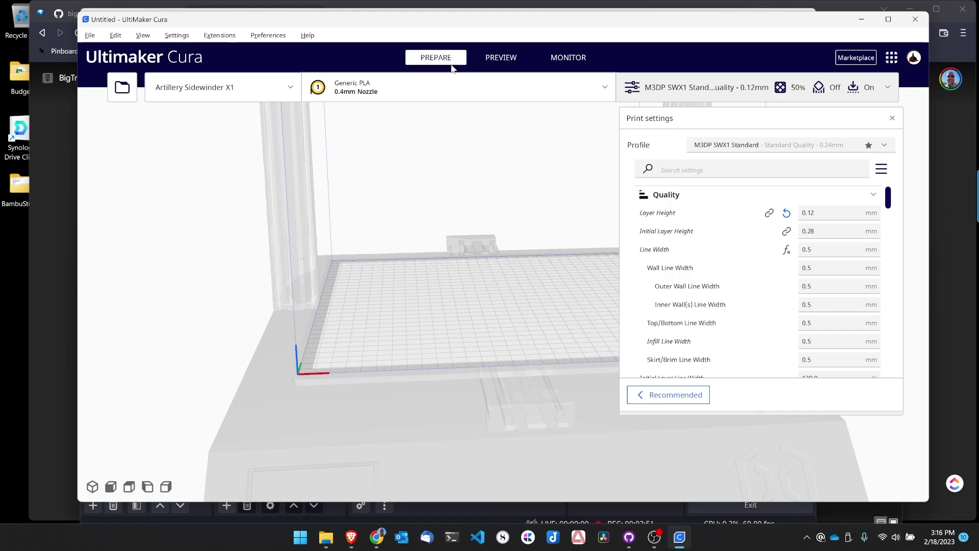
Open the cura\5.2 folder via Help > Show Configuration Folder and move that Explorer window left.
drag(361, 24, 360, 24)
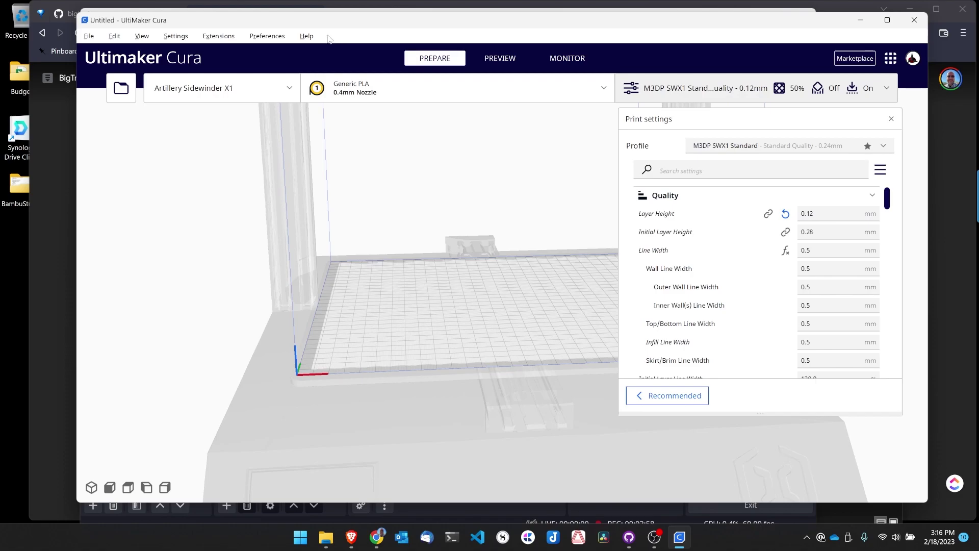
click(303, 40)
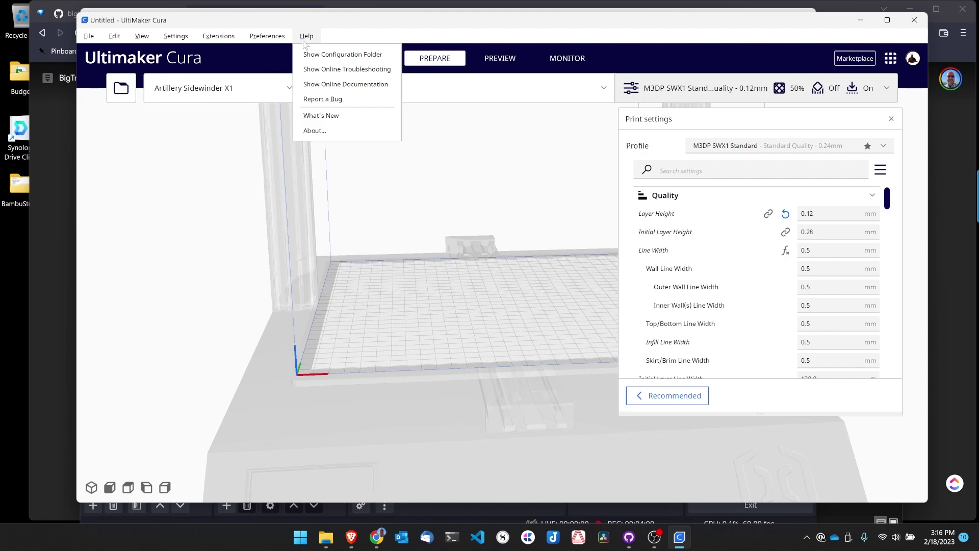
click(318, 55)
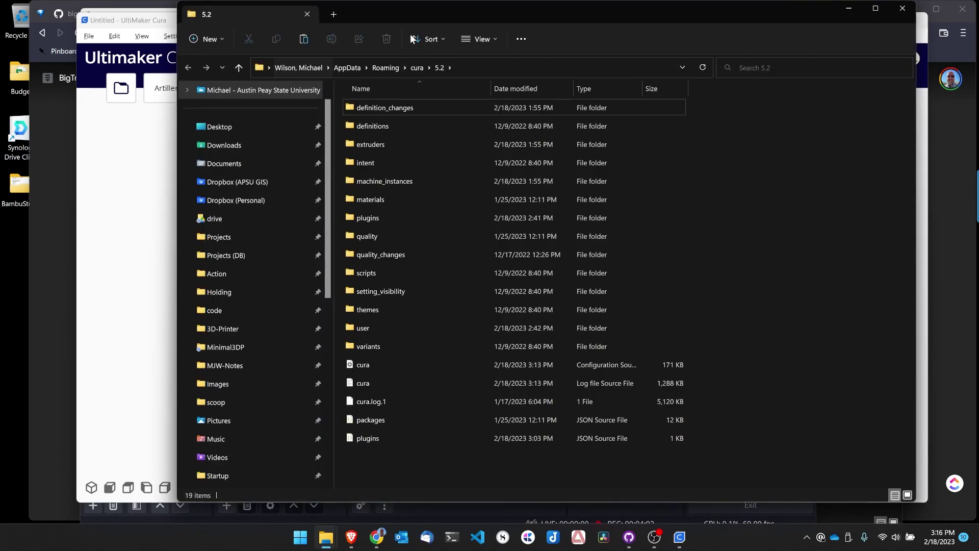
drag(538, 23, 461, 25)
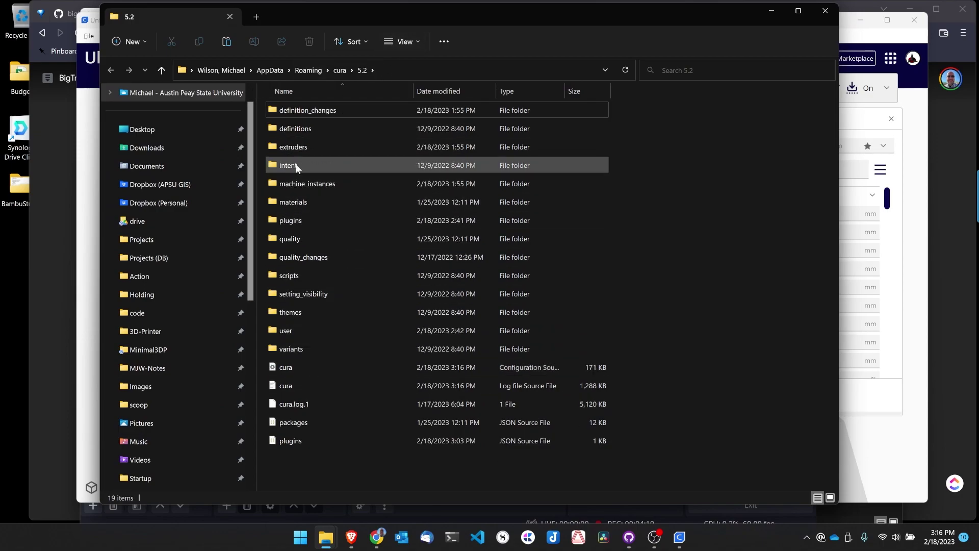
Paste the three BigTree plugin folders into the plugins folder, replacing the 21 same-named files.
double_click(280, 221)
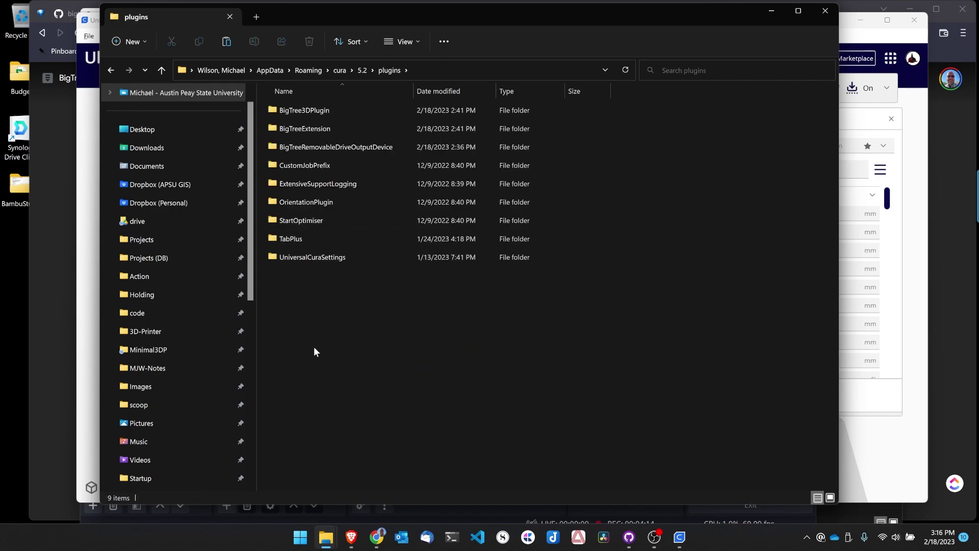
right_click(315, 374)
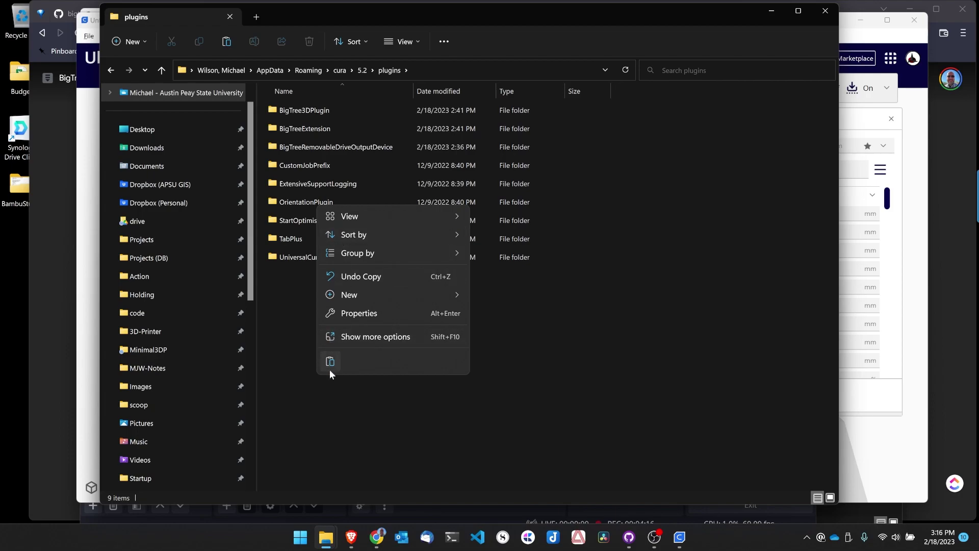
click(330, 362)
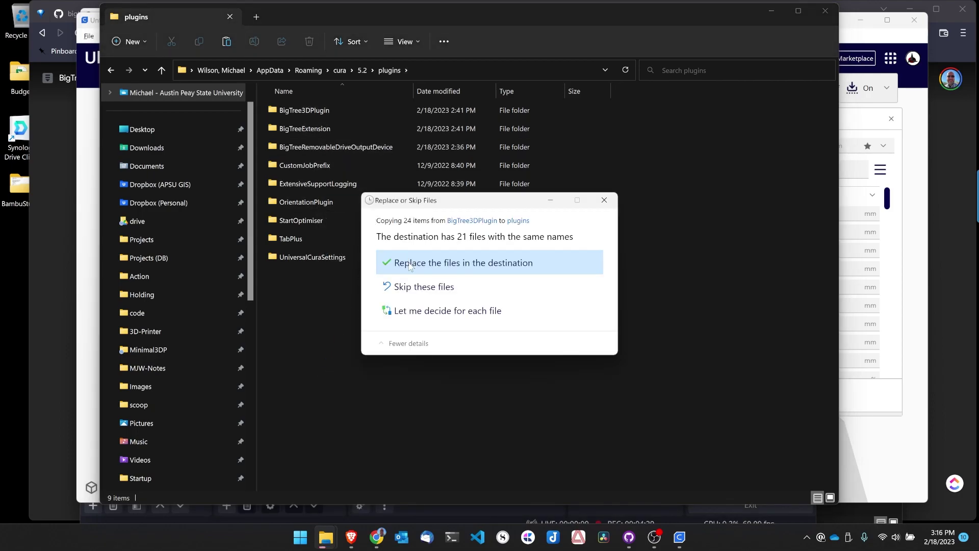
click(410, 263)
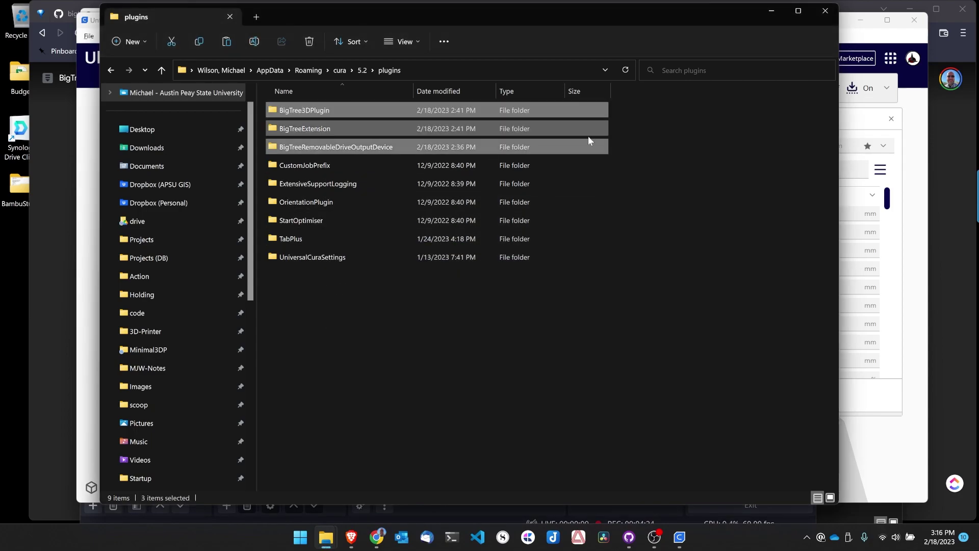
Restart Cura, then slice 3DBenchy at 0.1 mm layer height for a 3 h 4 min, 14g estimate.
click(857, 37)
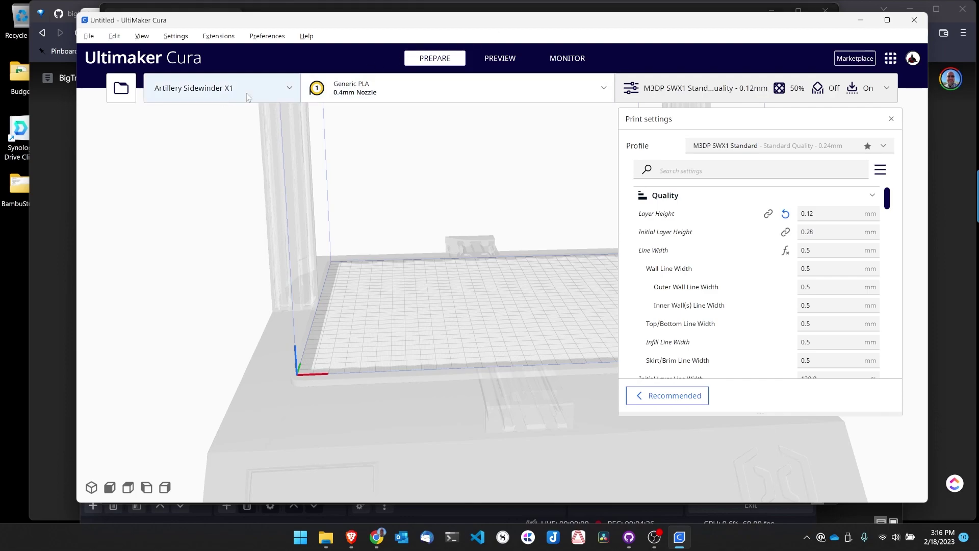
click(914, 21)
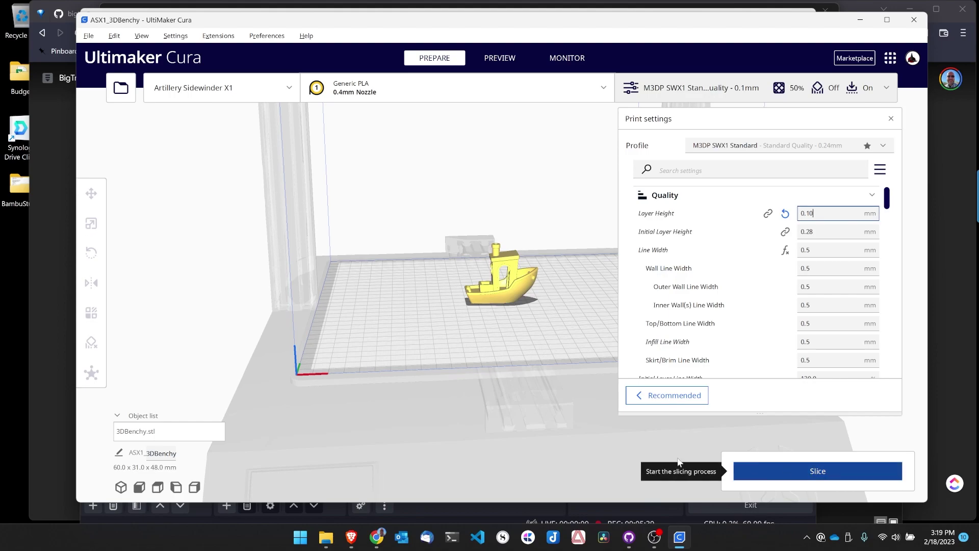
click(556, 426)
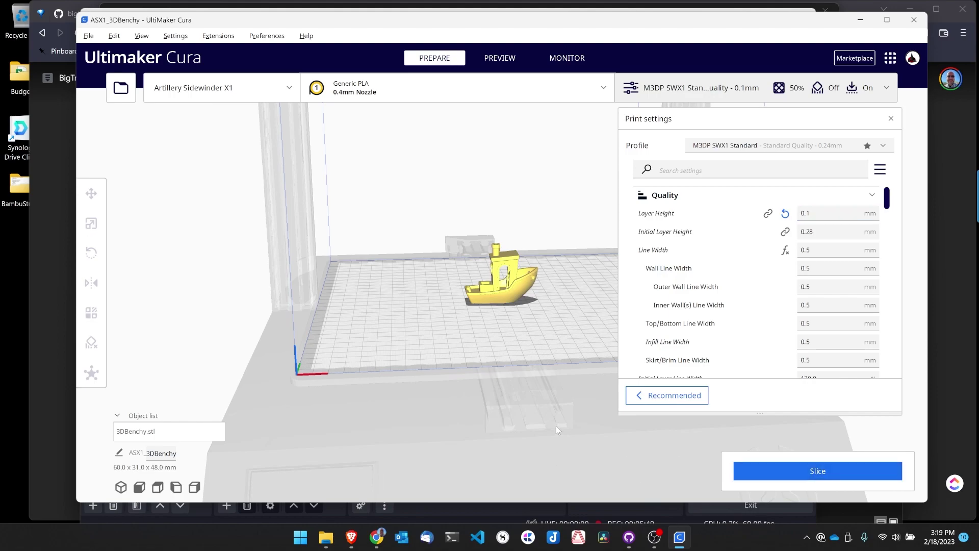
click(741, 465)
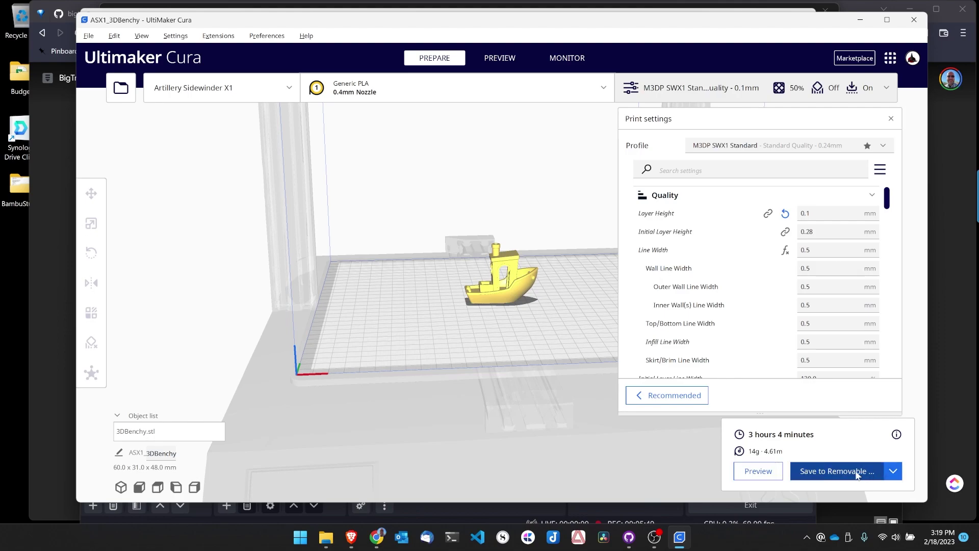
Save the sliced Benchy as ASX1_3DBenchy in BigTree3D format onto SD Card (F:).
click(895, 472)
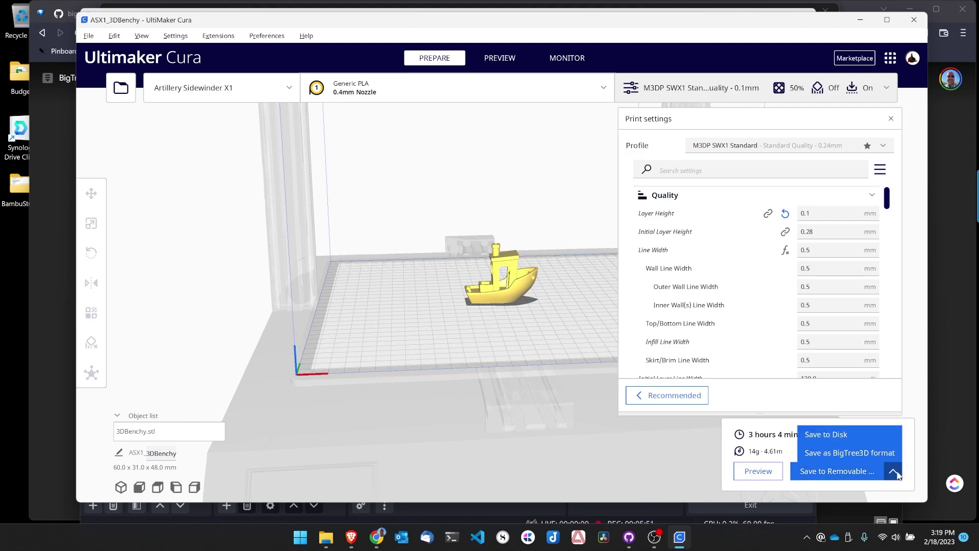
click(835, 453)
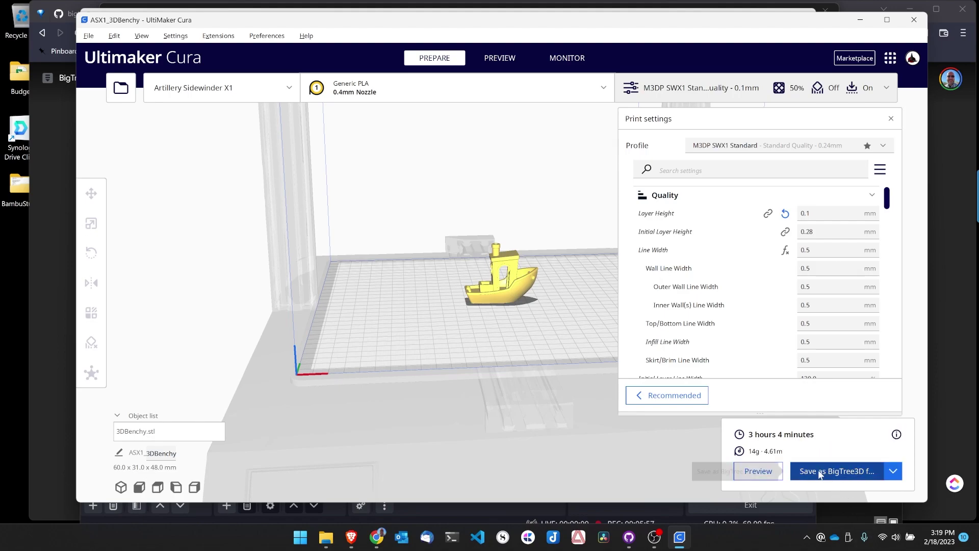
click(818, 472)
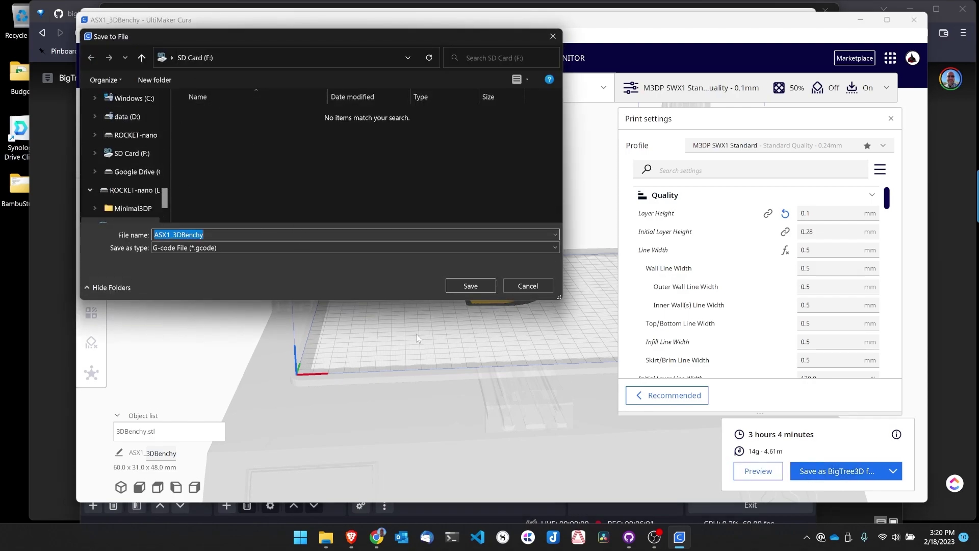
click(470, 286)
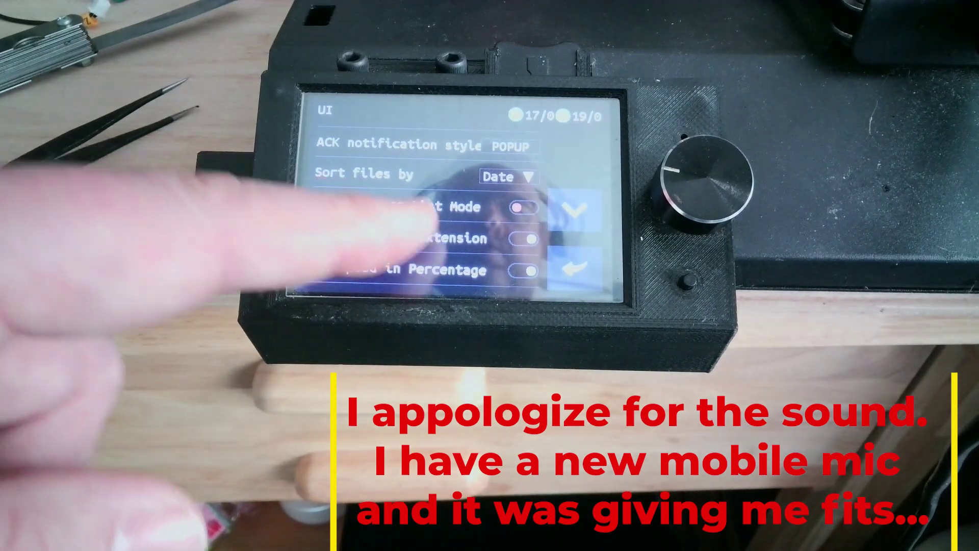
Toggle the Files viewer List Mode, go back to the menu, and open the Print source choices.
click(518, 207)
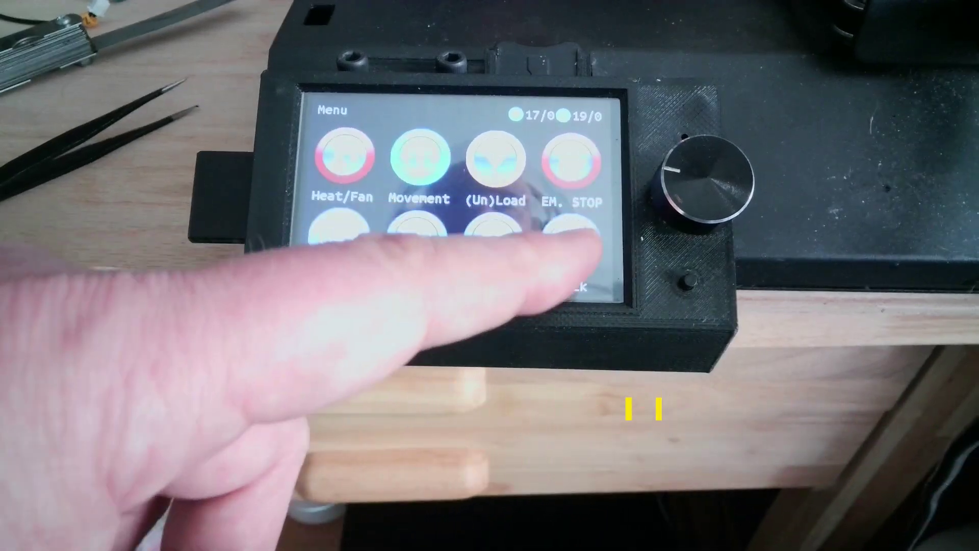
click(572, 245)
click(572, 242)
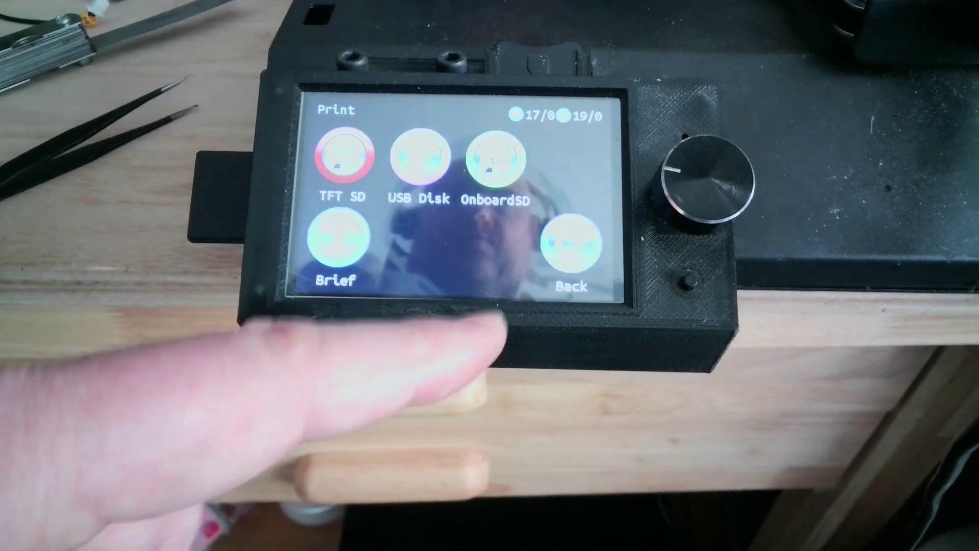